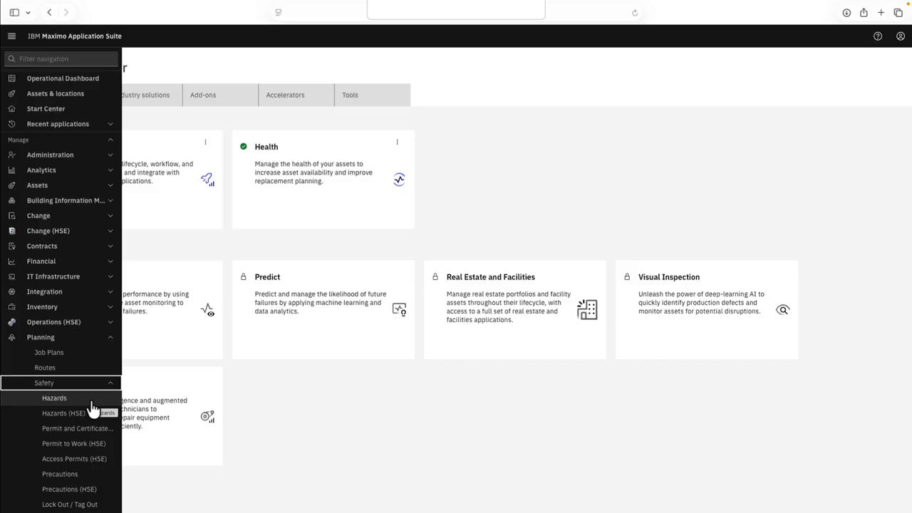
# Step: Open the ELECTRIC hazard record in the Hazards application and view its associated tag outs
pyautogui.click(91, 401)
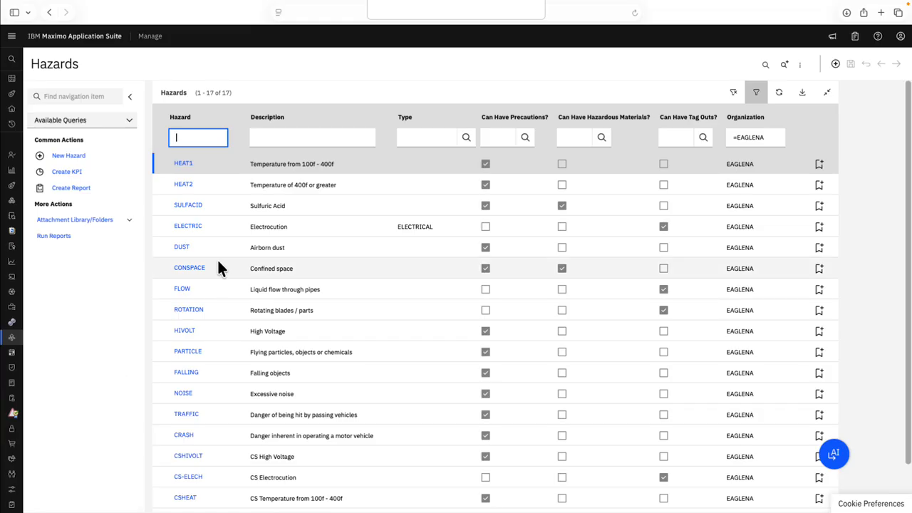
pyautogui.click(191, 228)
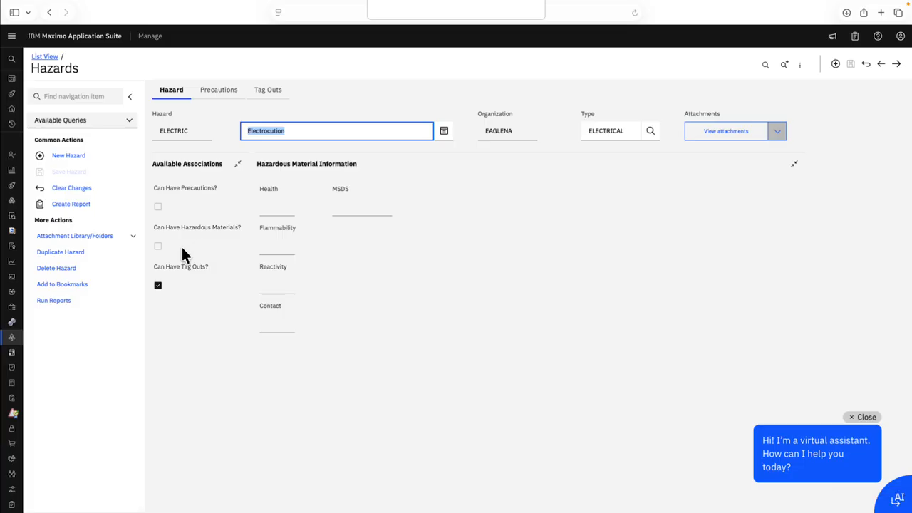
pyautogui.click(170, 289)
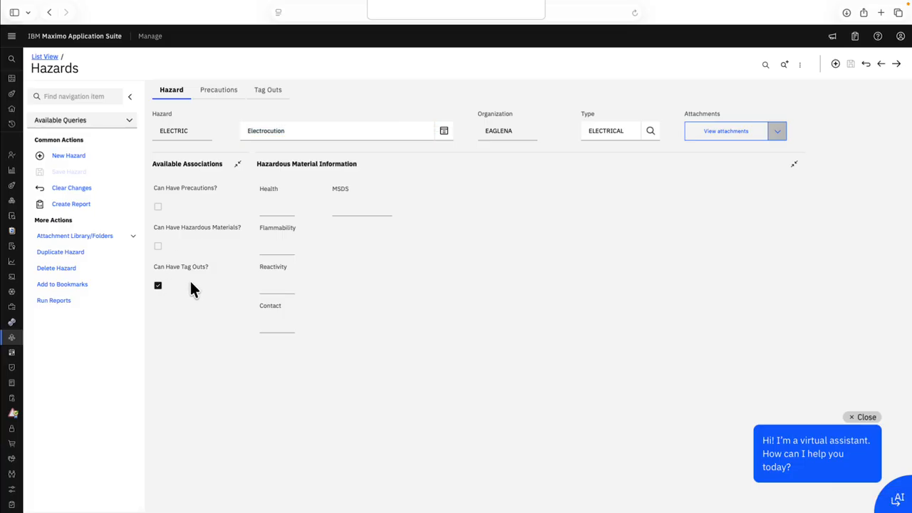
pyautogui.click(271, 94)
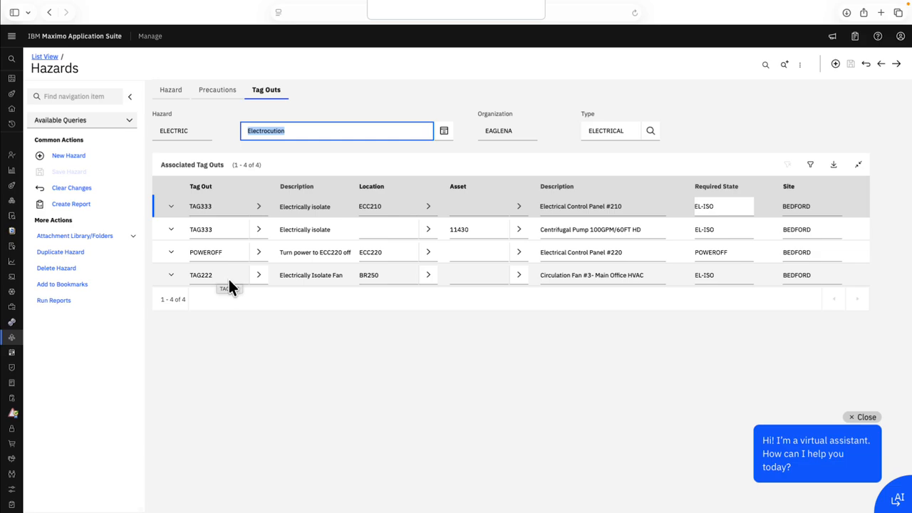
# Step: Open the TAG222 record in the Lock Out / Tag Out application to view its lock out operations
pyautogui.moveTo(12, 335)
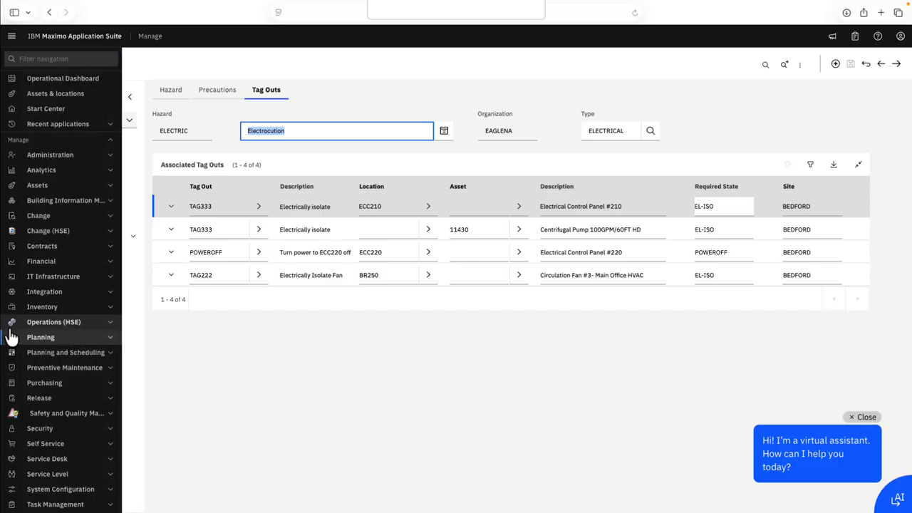
pyautogui.click(110, 339)
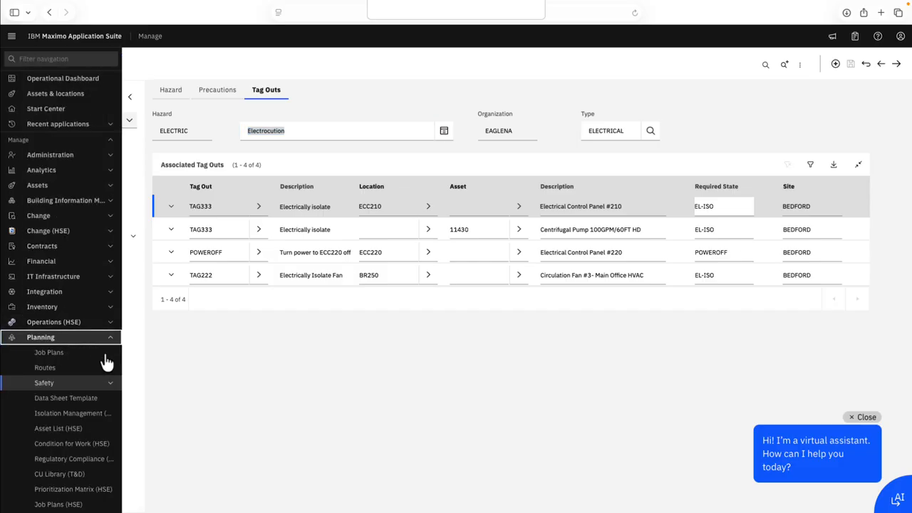
pyautogui.click(112, 387)
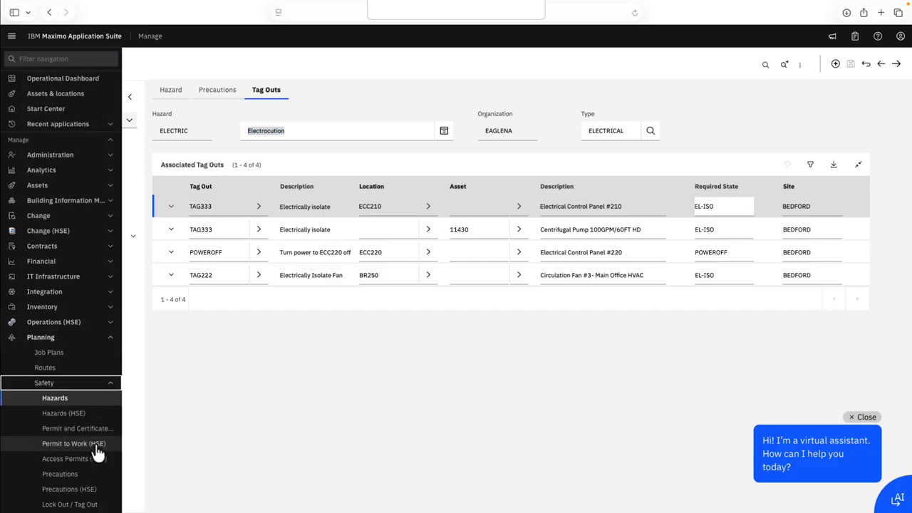
pyautogui.scroll(-2, 96, 448)
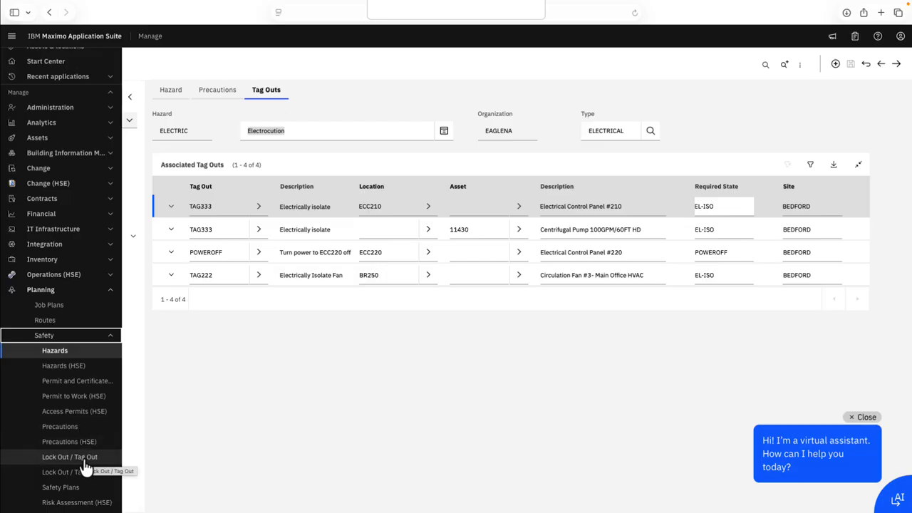
pyautogui.click(84, 462)
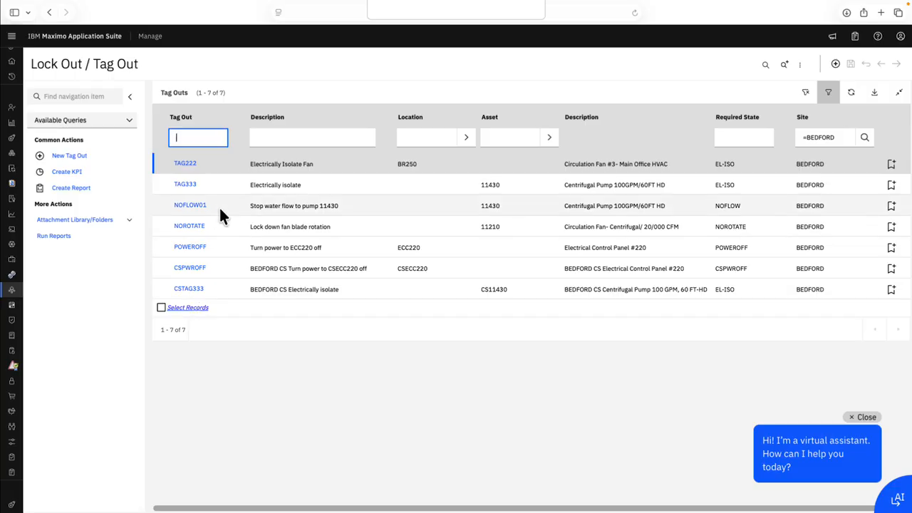
pyautogui.click(187, 165)
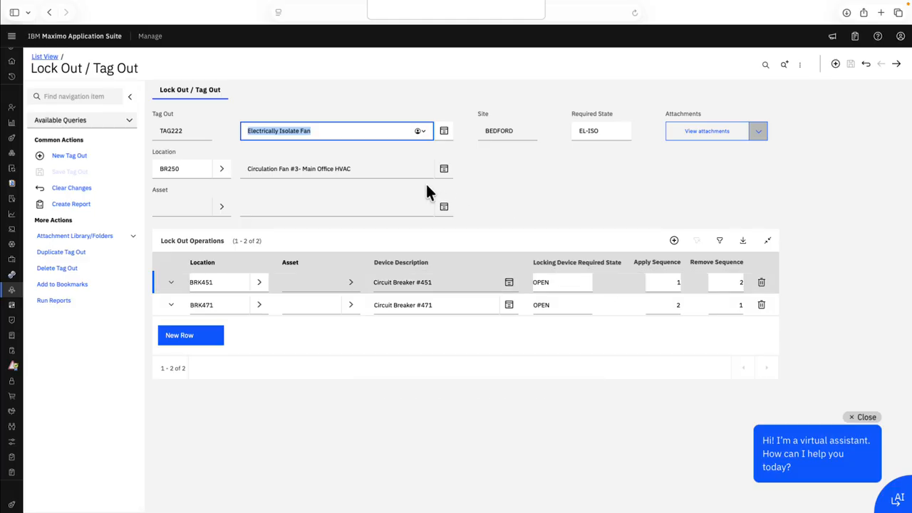
# Step: Find location BR250 in the Locations application and open its record
pyautogui.moveTo(32, 162)
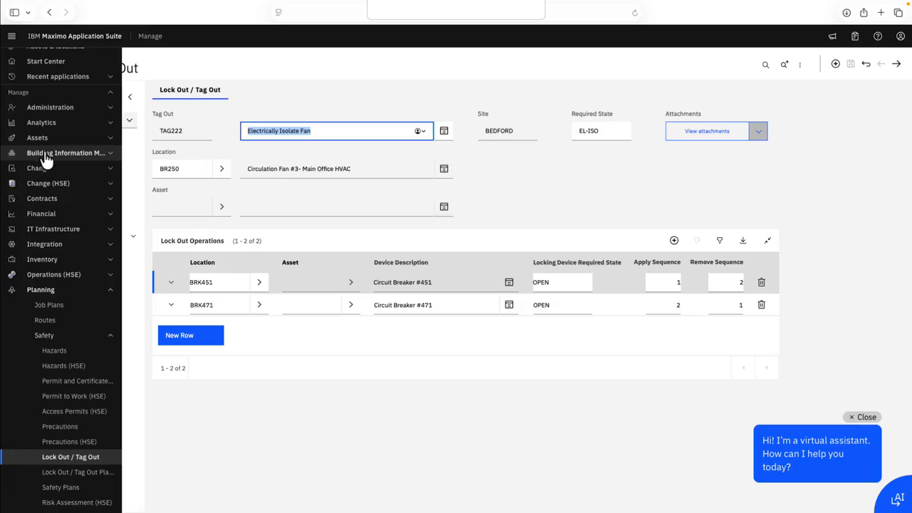
pyautogui.click(41, 140)
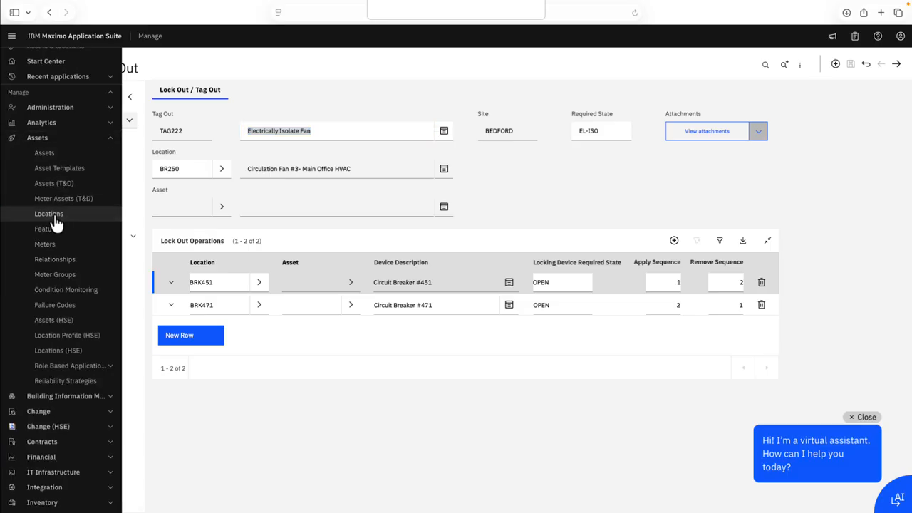
pyautogui.click(56, 217)
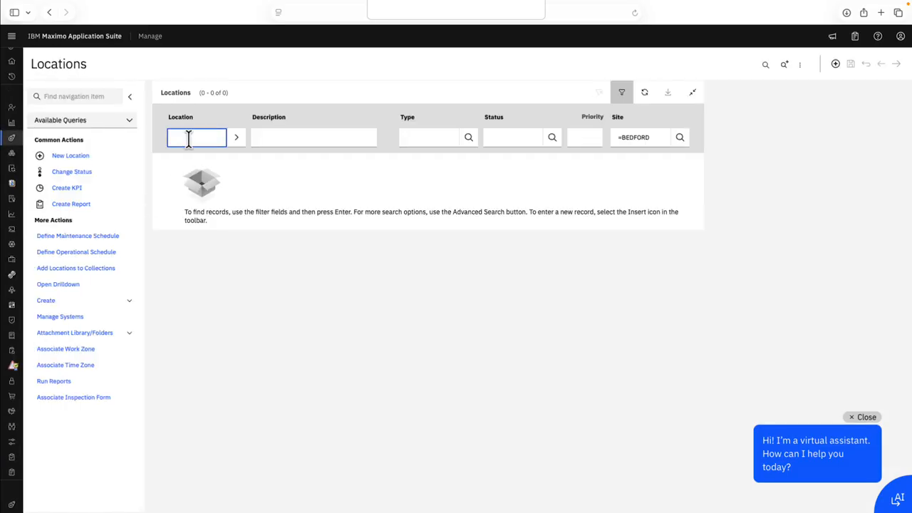
pyautogui.write('br250')
pyautogui.press('Return')
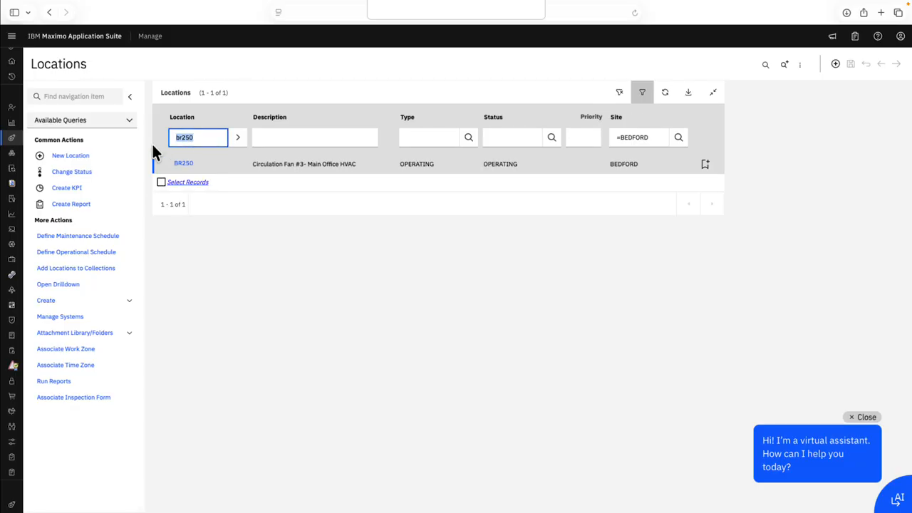
pyautogui.click(186, 165)
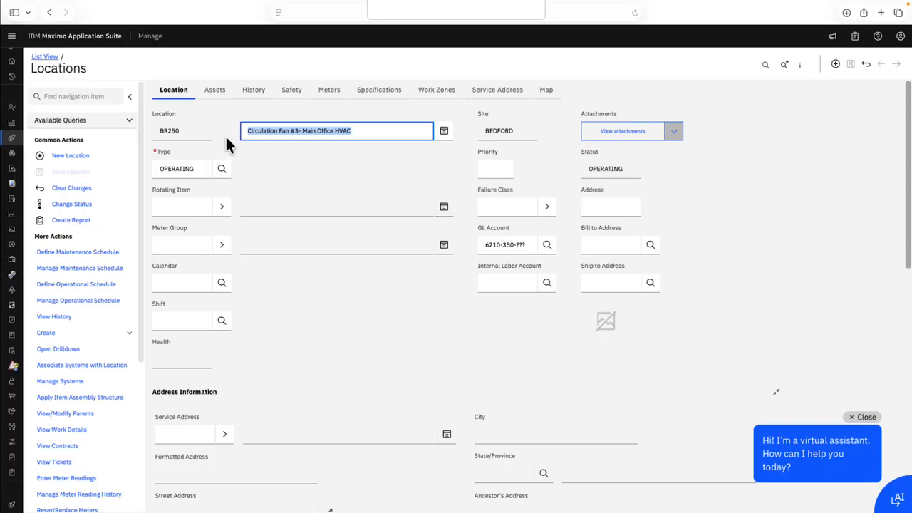
# Step: Examine the lock out/tag out safety details of location BR250, including hazards, tag out procedures and lock out operations
pyautogui.click(294, 97)
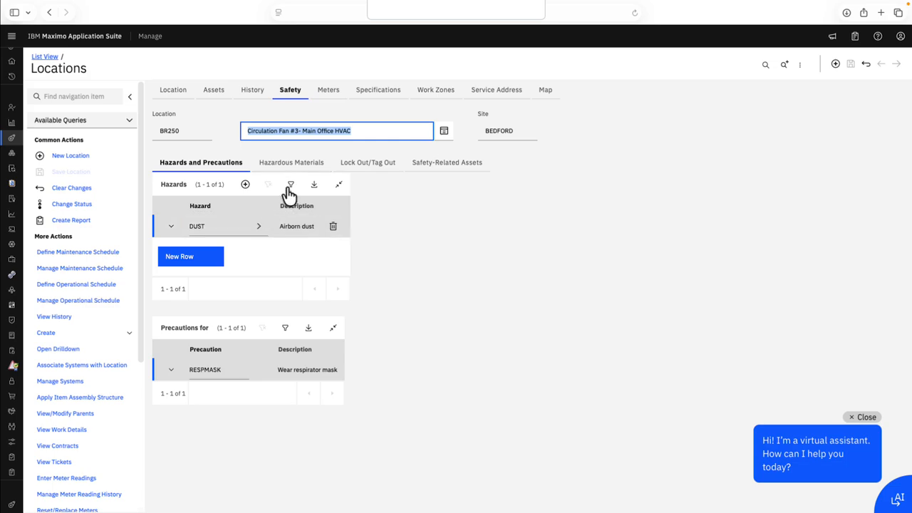
pyautogui.click(376, 165)
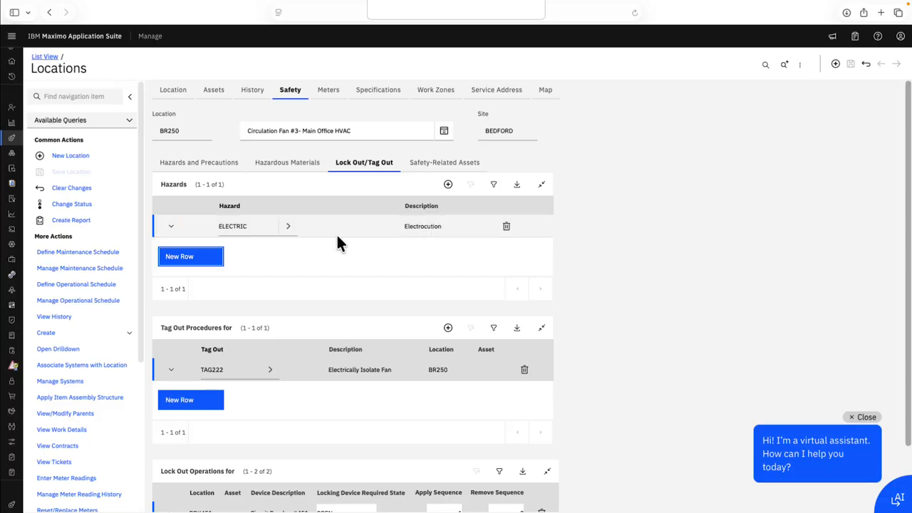
pyautogui.scroll(-1, 342, 299)
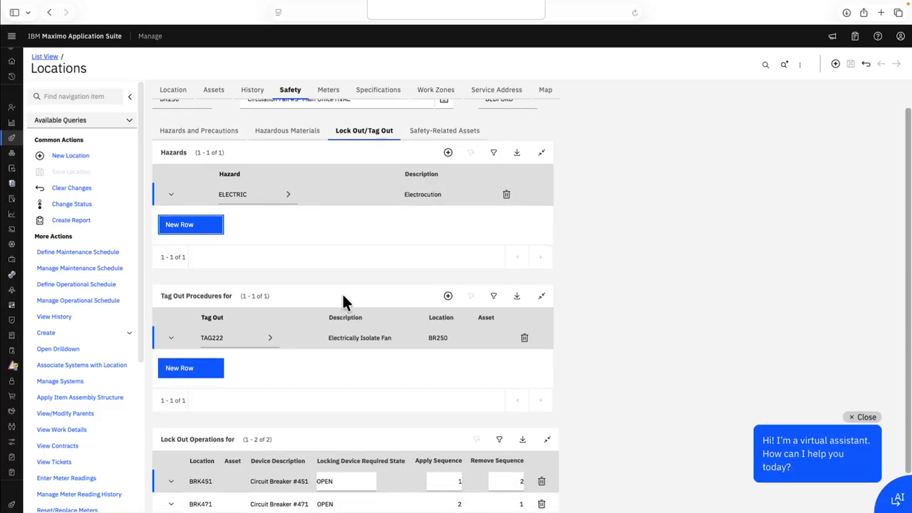
pyautogui.scroll(-1, 304, 306)
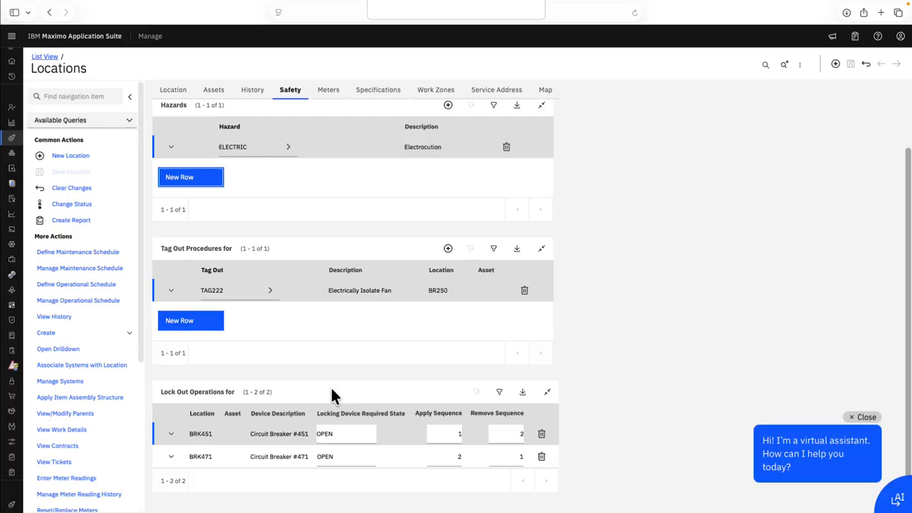
pyautogui.scroll(2, 334, 350)
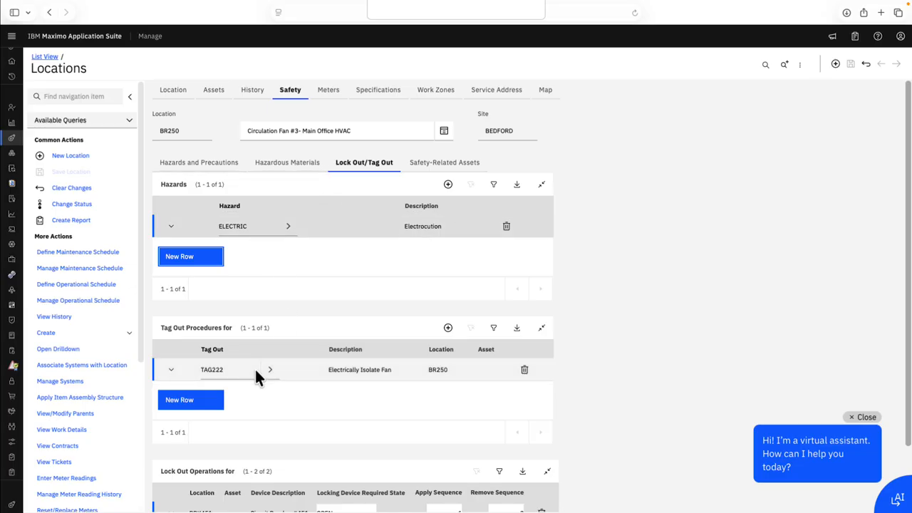
pyautogui.scroll(-1, 320, 436)
pyautogui.scroll(1, 319, 439)
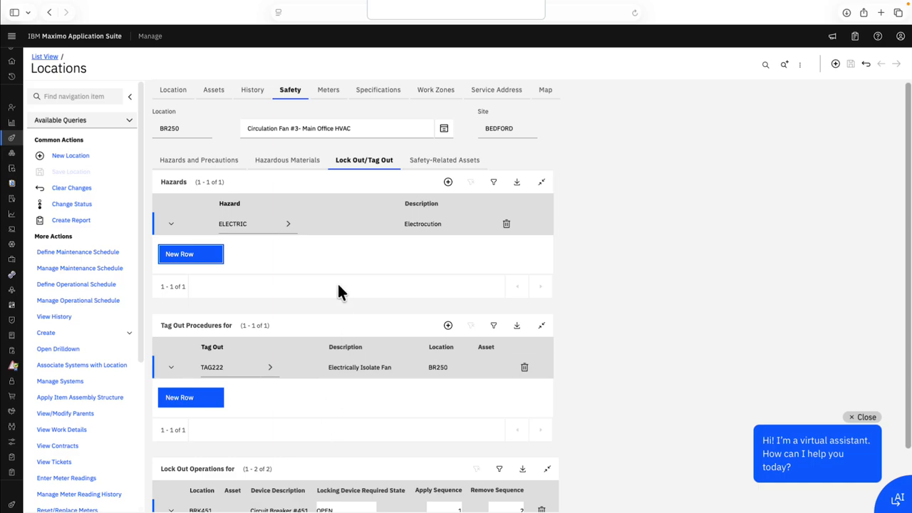
# Step: Filter the Safety Plans application for "elec" and open the ELECPOLE safety plan
pyautogui.moveTo(11, 335)
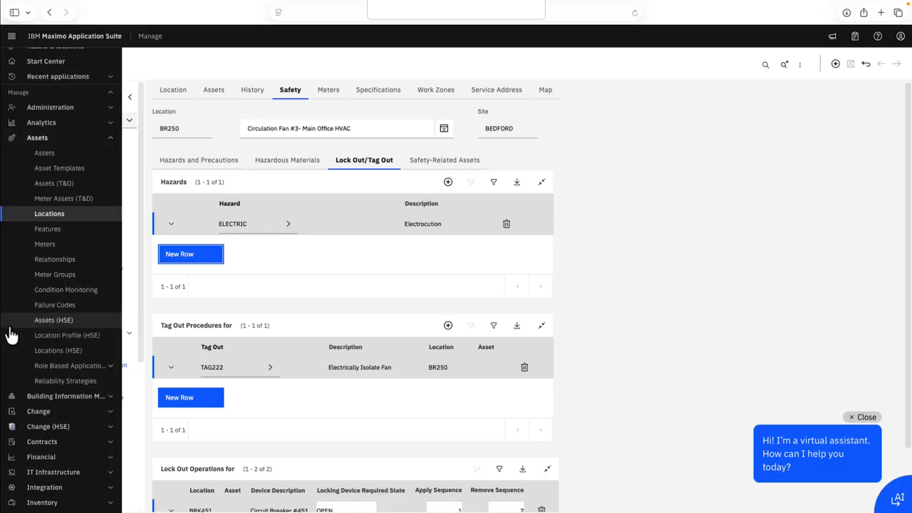
pyautogui.scroll(-5, 70, 432)
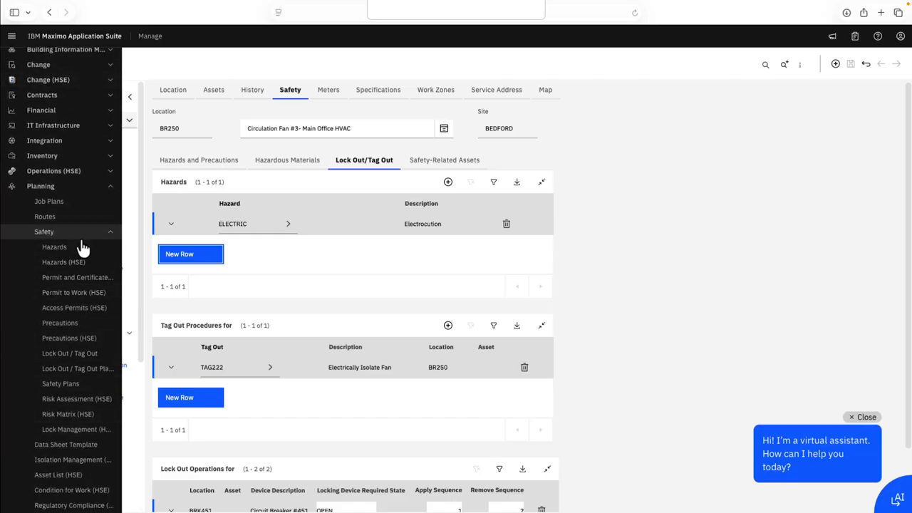
pyautogui.click(61, 384)
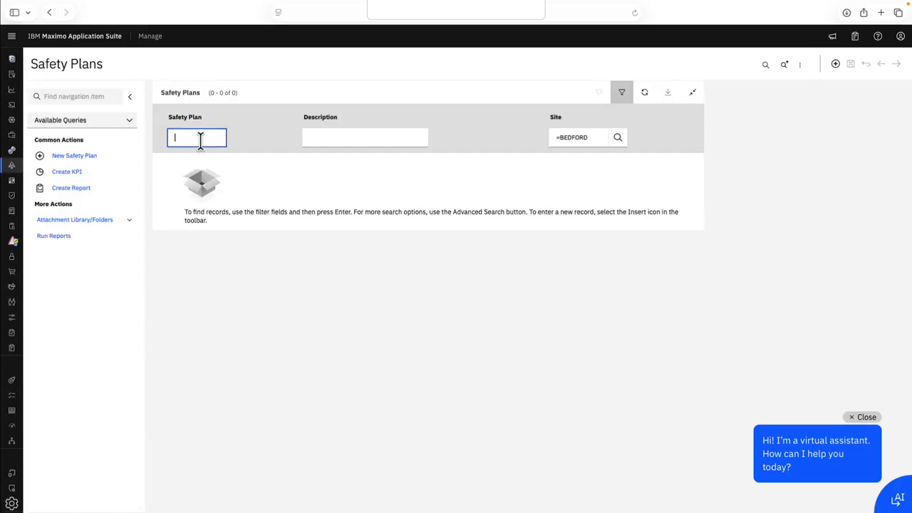
pyautogui.write('elec')
pyautogui.press('Return')
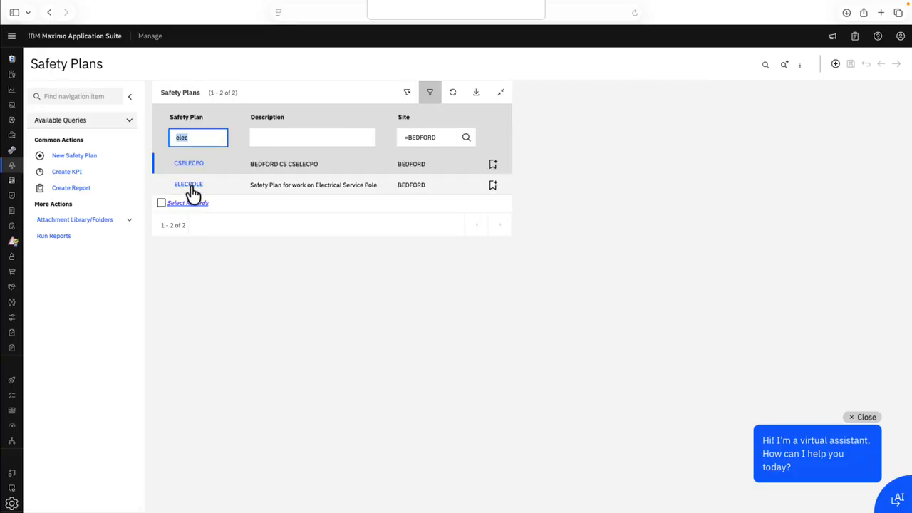
pyautogui.click(191, 186)
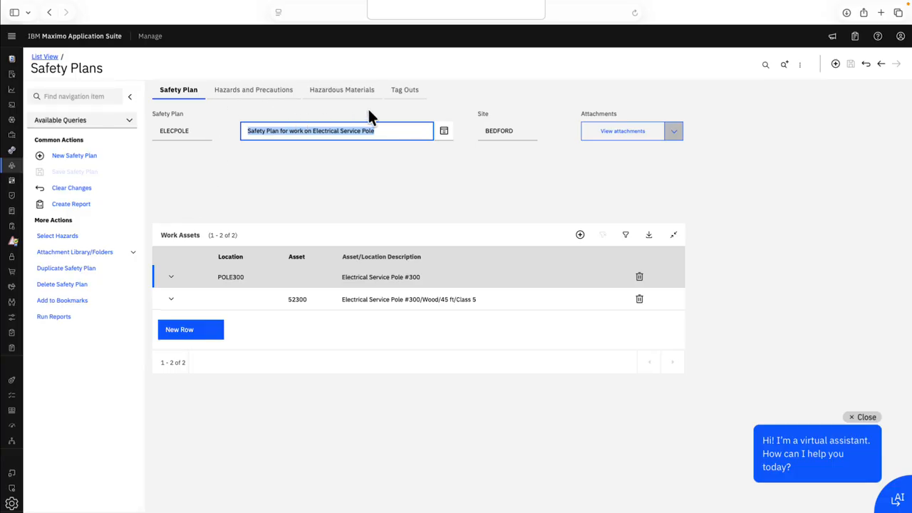
# Step: Review the tag outs of the ELECPOLE safety plan, including its hazards and lock out operations
pyautogui.click(409, 95)
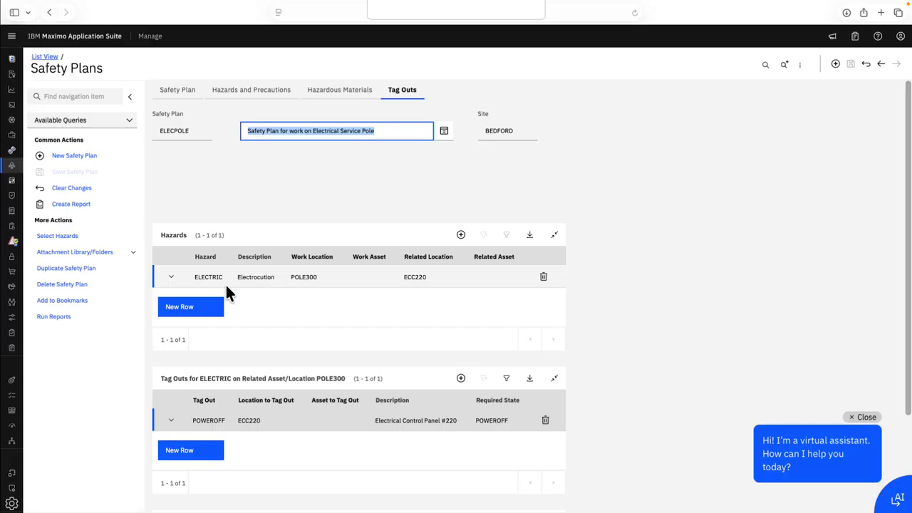
pyautogui.scroll(-1, 270, 353)
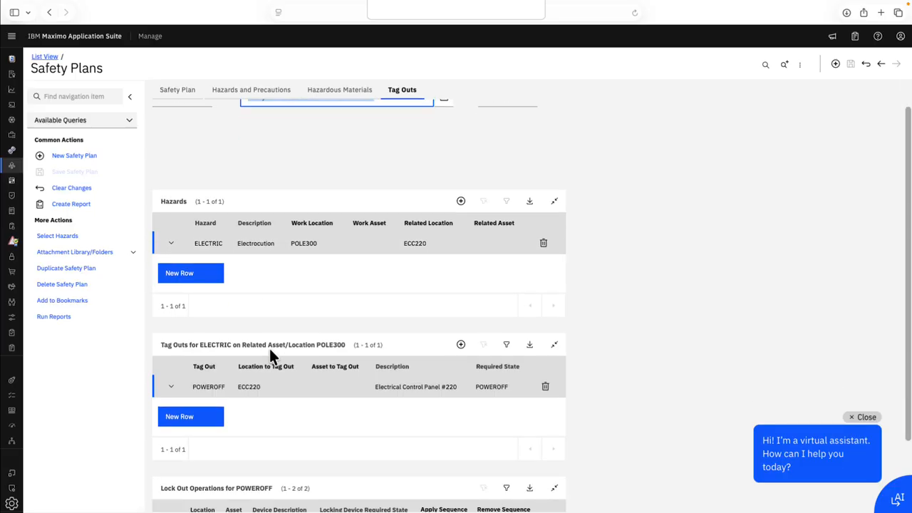
pyautogui.scroll(-2, 270, 353)
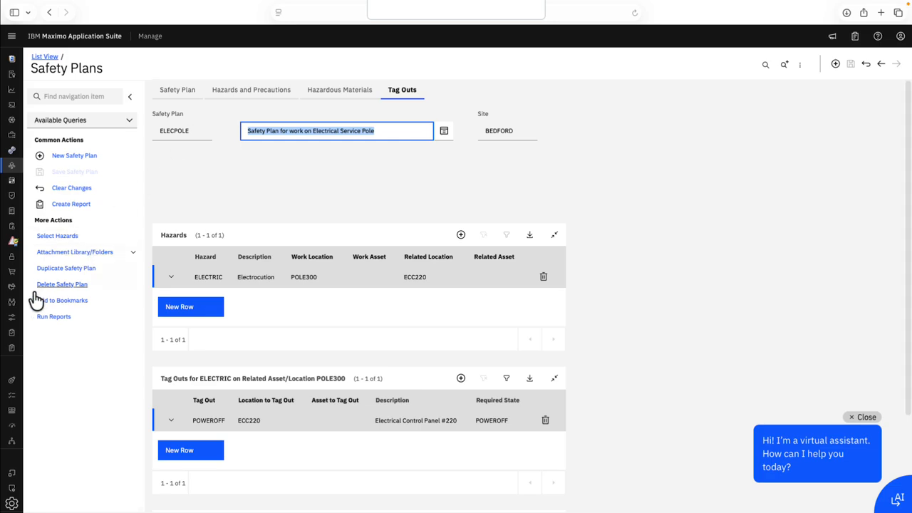
# Step: Find work order 1385 in the Work Order Tracking application and open its record
pyautogui.moveTo(16, 305)
pyautogui.scroll(-12, 57, 363)
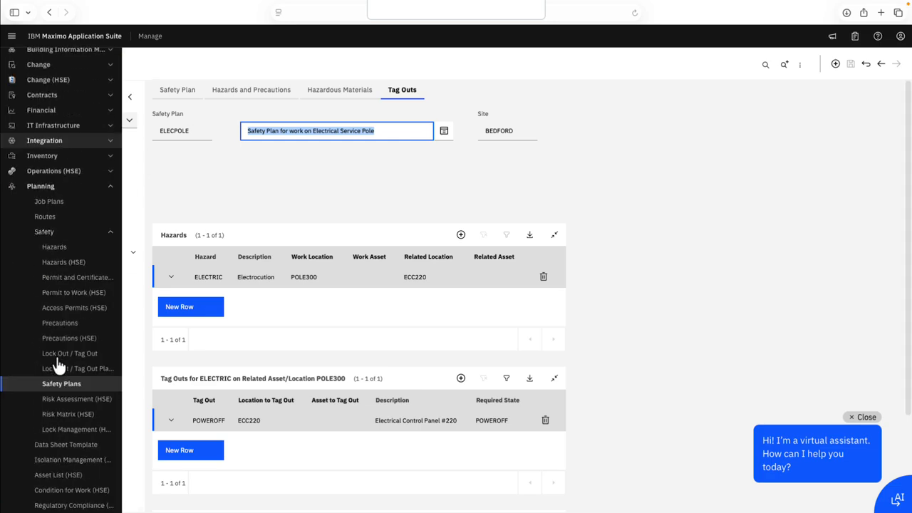
pyautogui.scroll(-3, 59, 365)
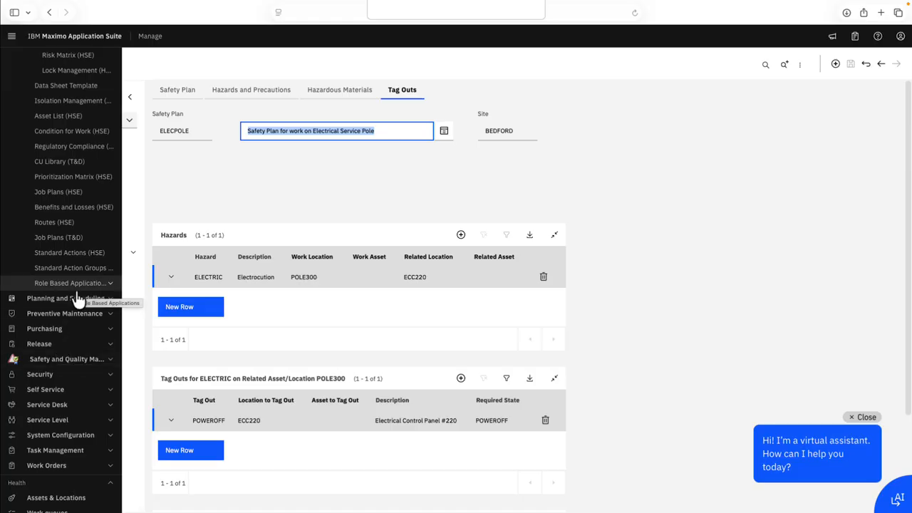
pyautogui.click(106, 468)
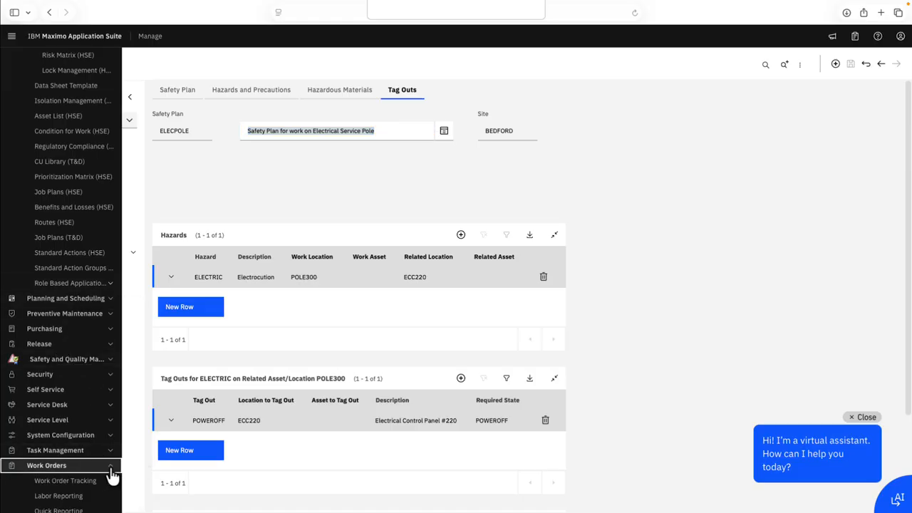
pyautogui.click(87, 482)
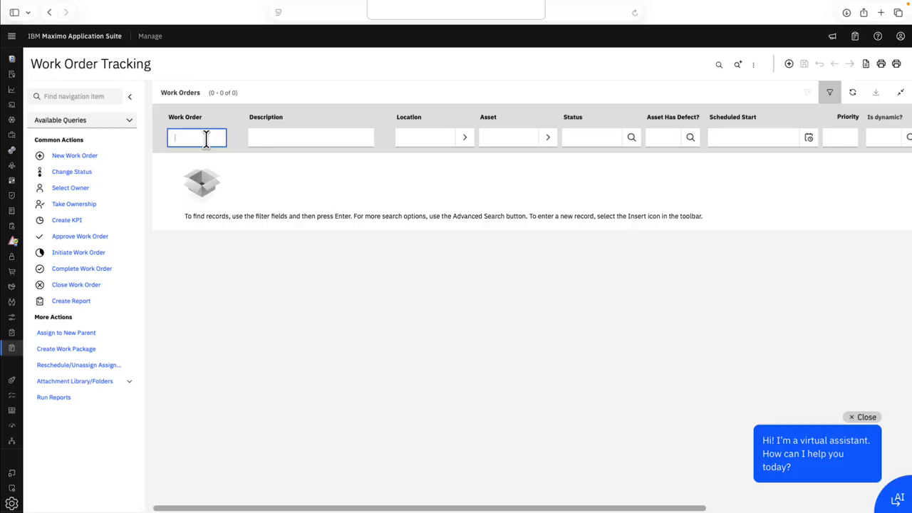
pyautogui.write('1385')
pyautogui.press('Return')
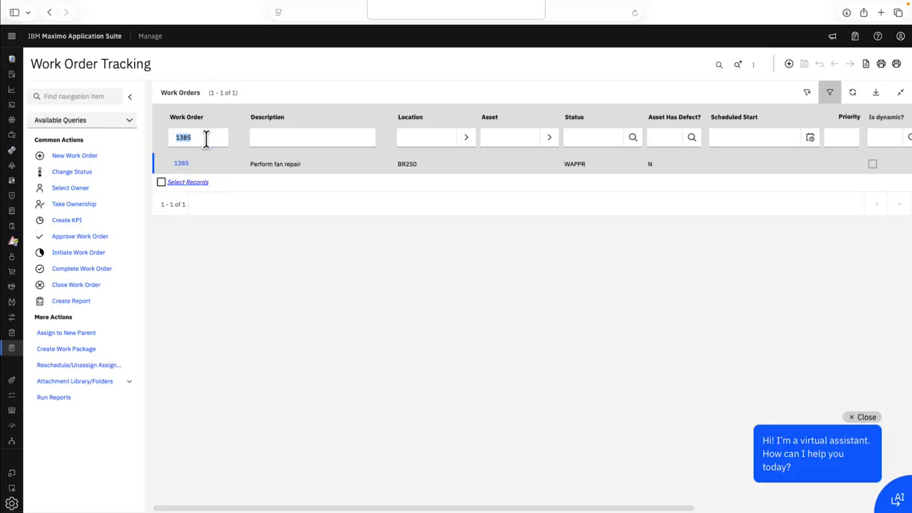
pyautogui.click(182, 163)
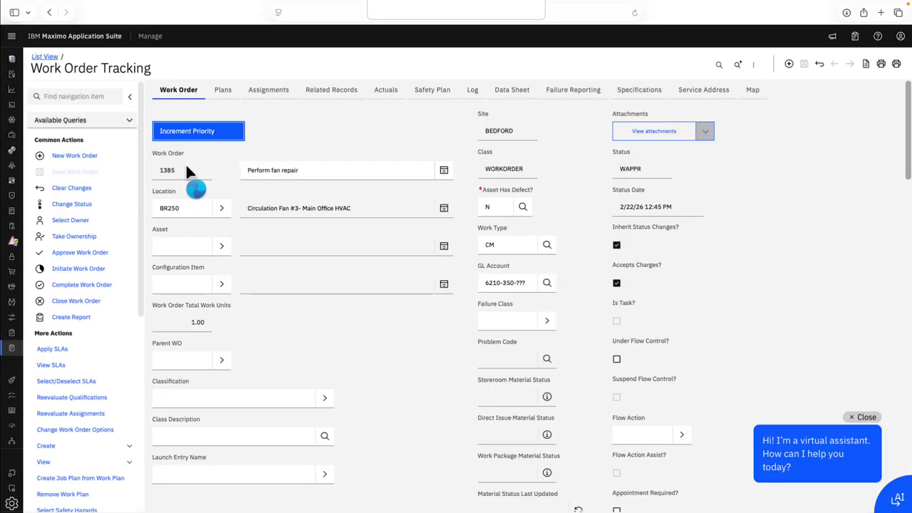
# Step: Review the lock out/tag out details in the work order's safety plan, including hazards, tag outs and lock out tasks
pyautogui.click(425, 94)
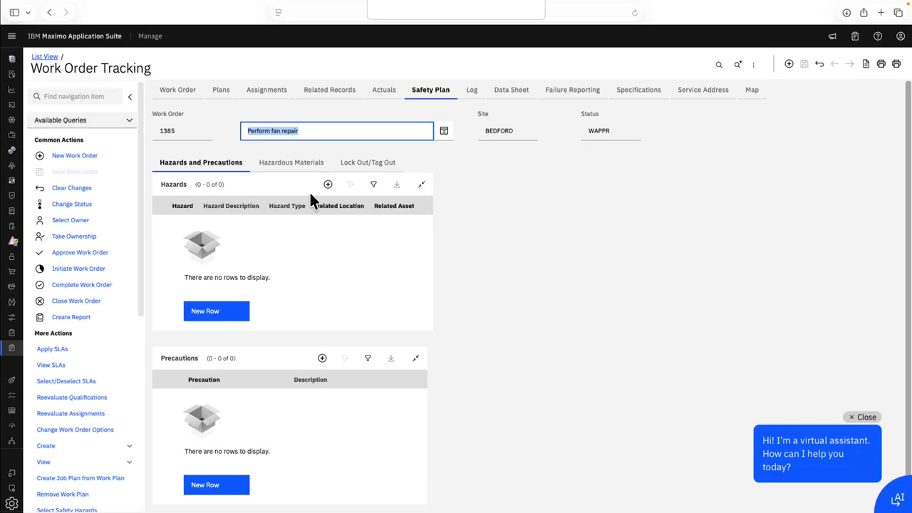
pyautogui.click(362, 167)
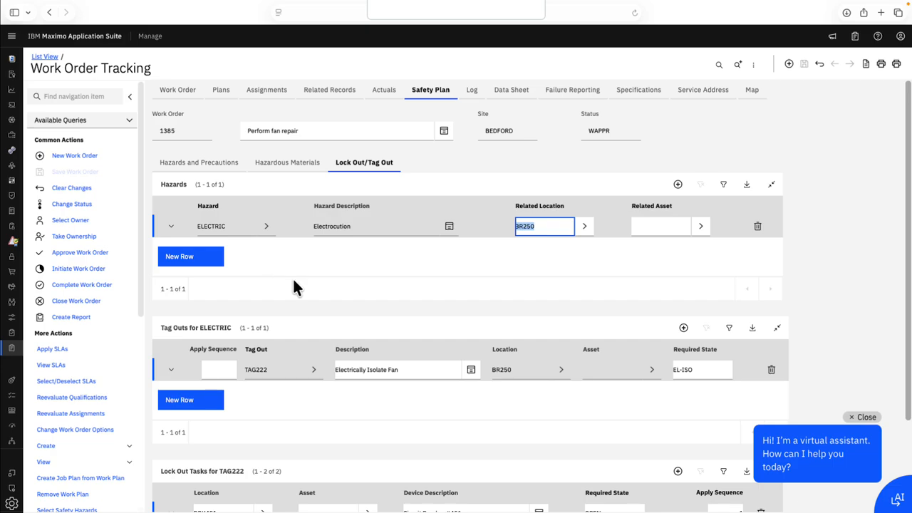
pyautogui.scroll(-3, 313, 305)
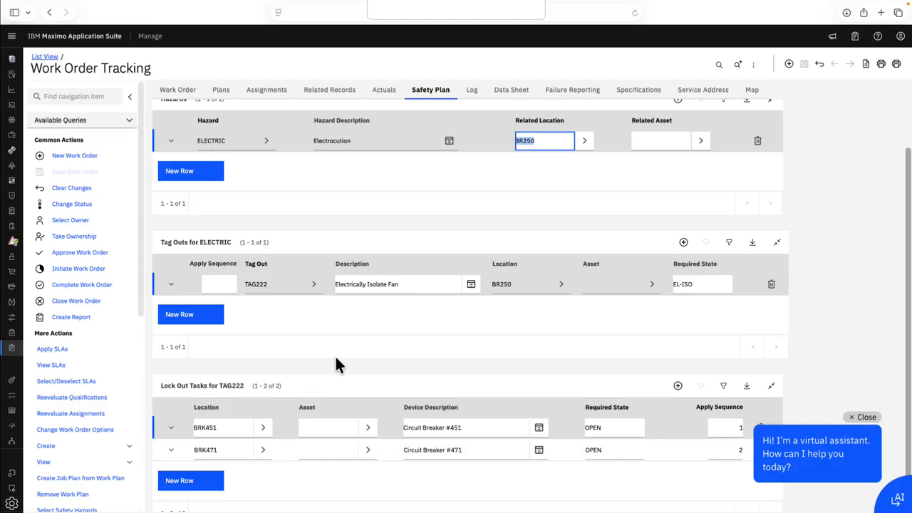
pyautogui.scroll(3, 389, 335)
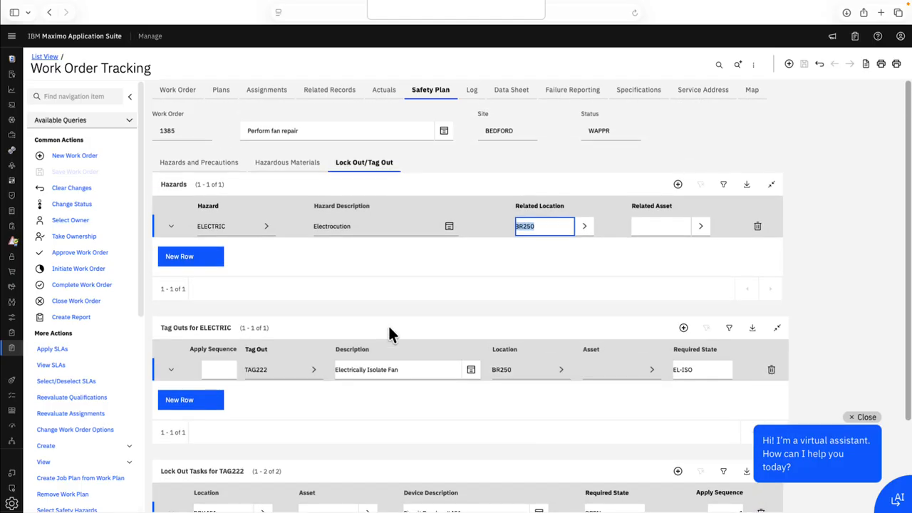